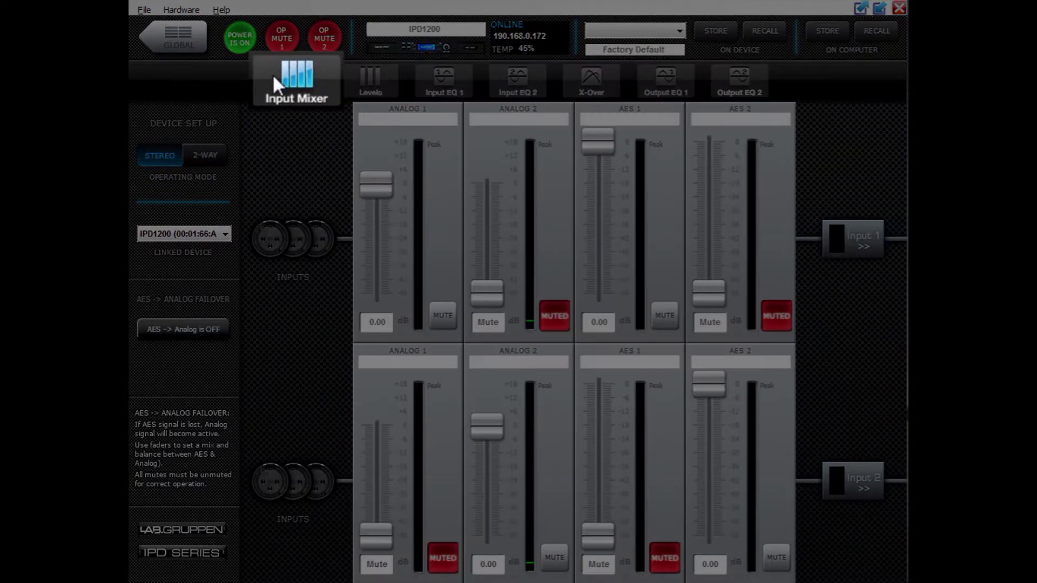
- Show the Input Mixer faders, then the Levels page with 0.00 dB levels and 69 Vpk limiters
{"action": "left_click", "coordinate": [277, 80]}
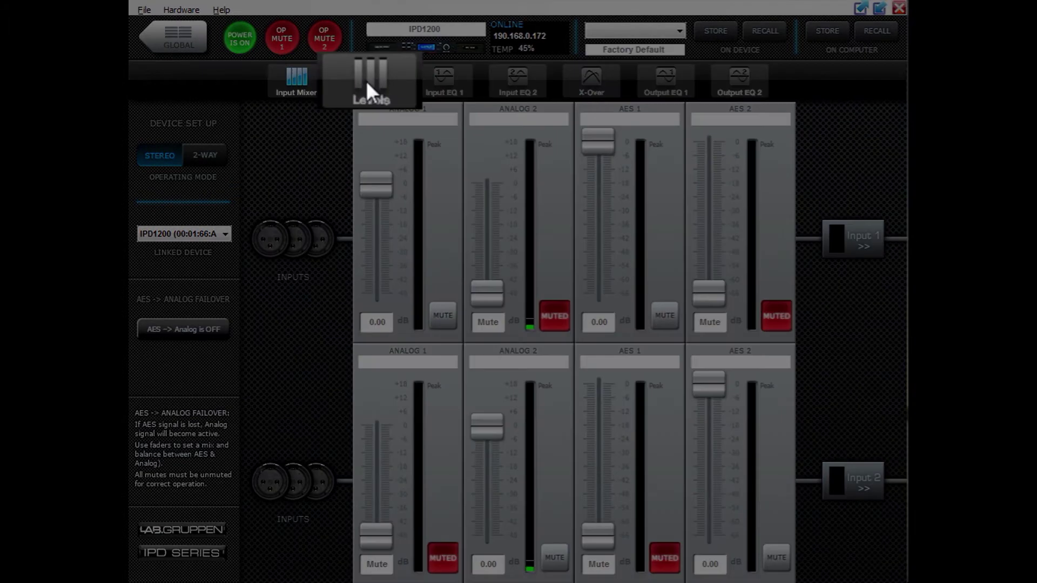
{"action": "left_click", "coordinate": [366, 80]}
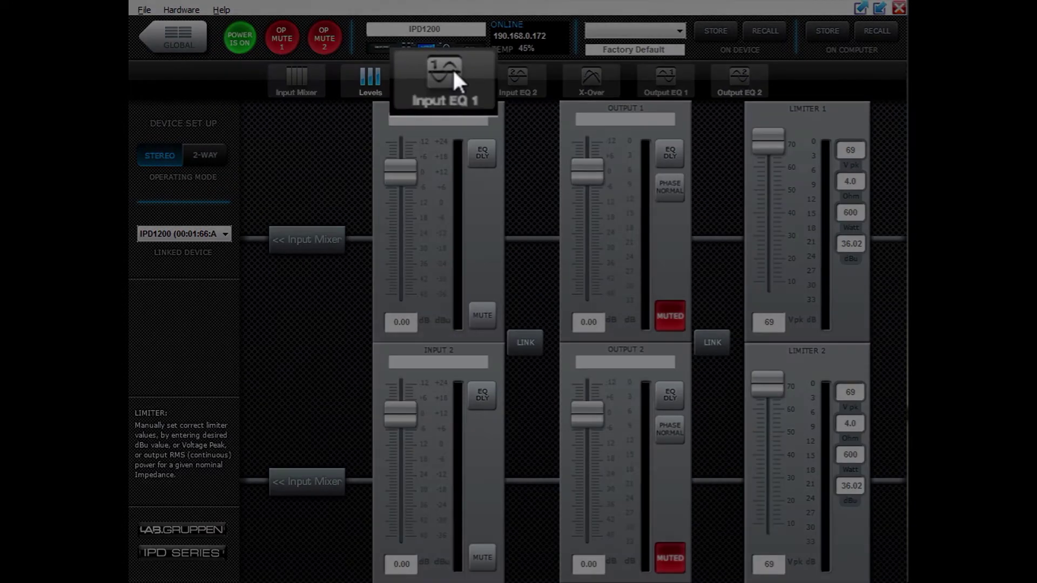
- View the Input EQ 1 graph, nudge its band 5 left, then view Input EQ 2
{"action": "left_click", "coordinate": [453, 73]}
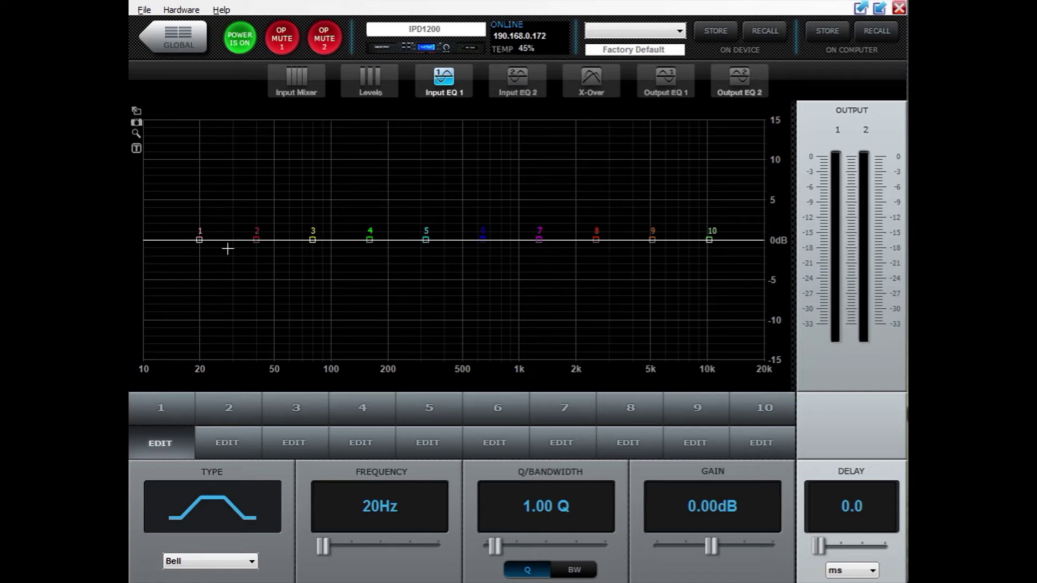
{"action": "mouse_move", "coordinate": [427, 240]}
{"action": "left_mouse_down"}
{"action": "mouse_move", "coordinate": [395, 219]}
{"action": "mouse_move", "coordinate": [415, 239]}
{"action": "left_mouse_up"}
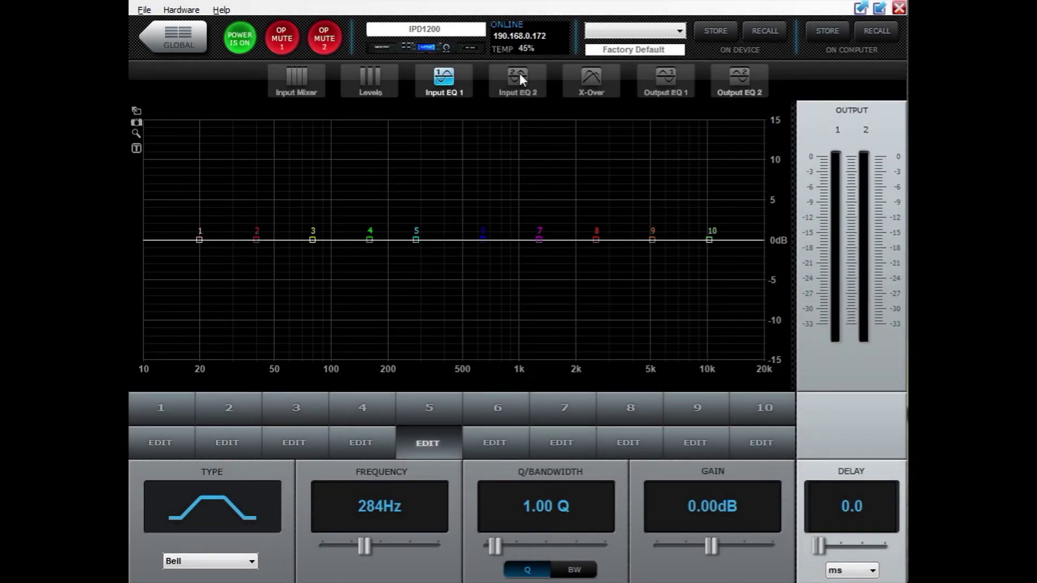
{"action": "left_click", "coordinate": [519, 74]}
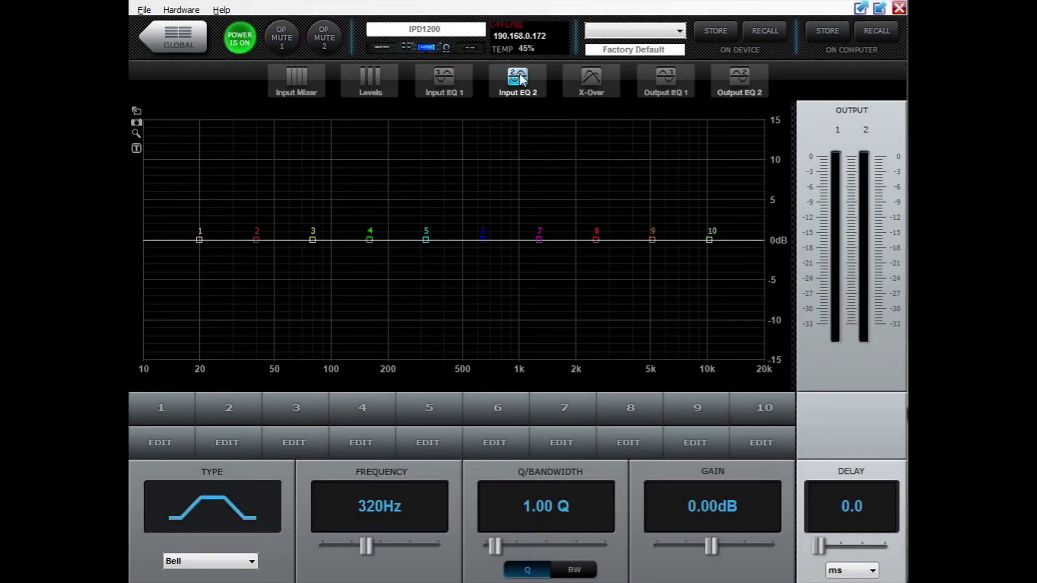
- On X-Over, set Output 1's high-pass to 35 Hz and low-pass to 85 Hz
{"action": "left_click", "coordinate": [590, 80]}
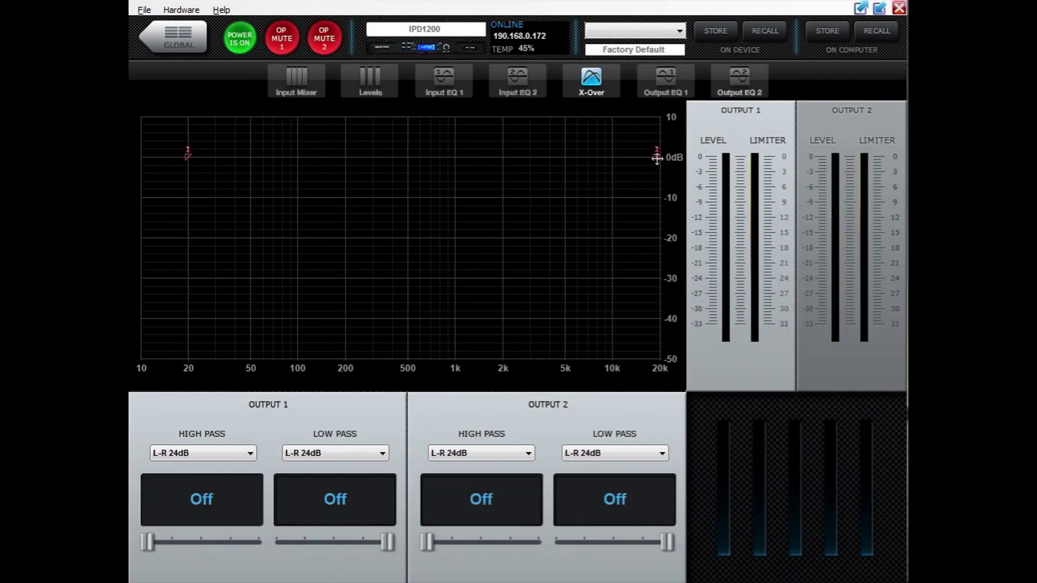
{"action": "left_click_drag", "start_coordinate": [656, 158], "coordinate": [435, 167]}
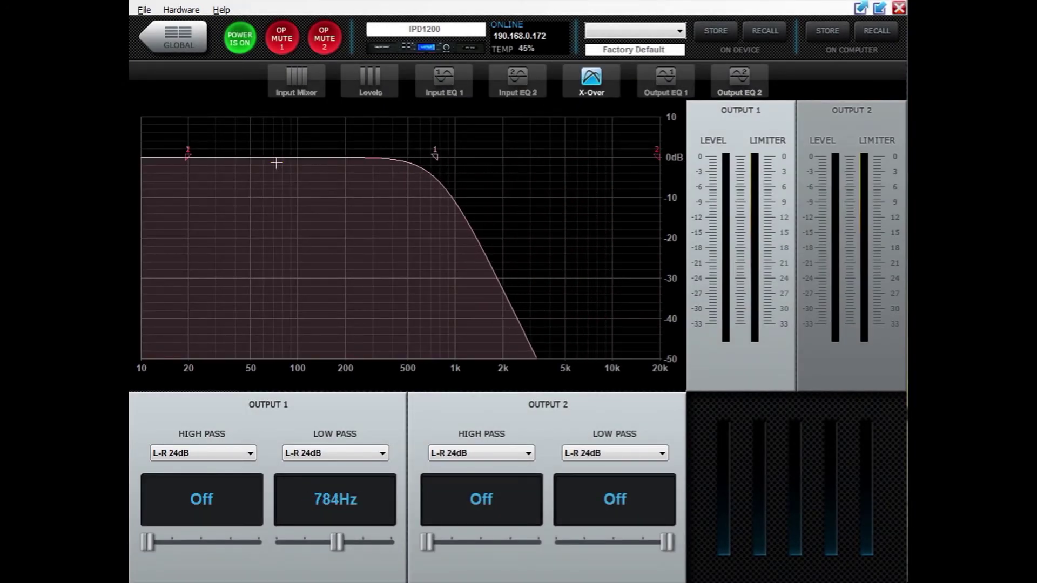
{"action": "left_click_drag", "start_coordinate": [187, 156], "coordinate": [267, 184]}
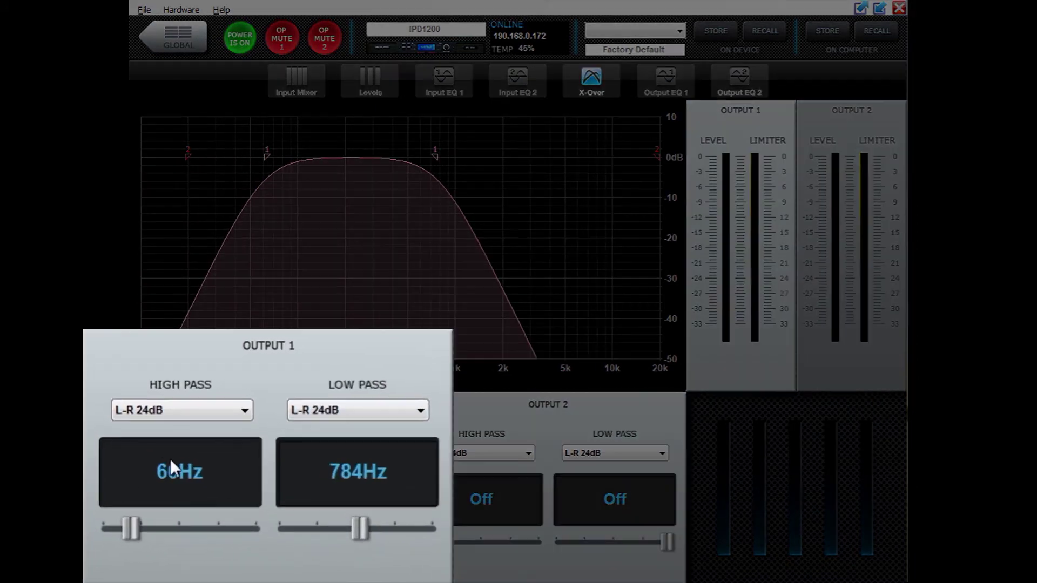
{"action": "double_click", "coordinate": [171, 461]}
{"action": "type", "text": "35"}
{"action": "key", "text": "Return"}
{"action": "double_click", "coordinate": [340, 470]}
{"action": "type", "text": "85"}
{"action": "key", "text": "Return"}
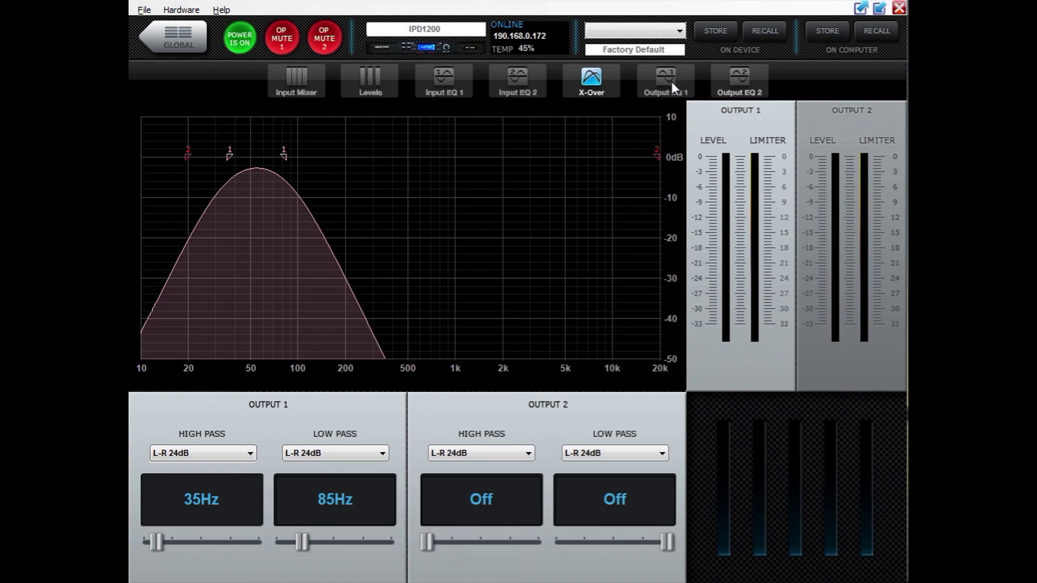
- Show Output EQ 1's flat ten bands and check the On Device preset list without choosing one
{"action": "left_click", "coordinate": [668, 81]}
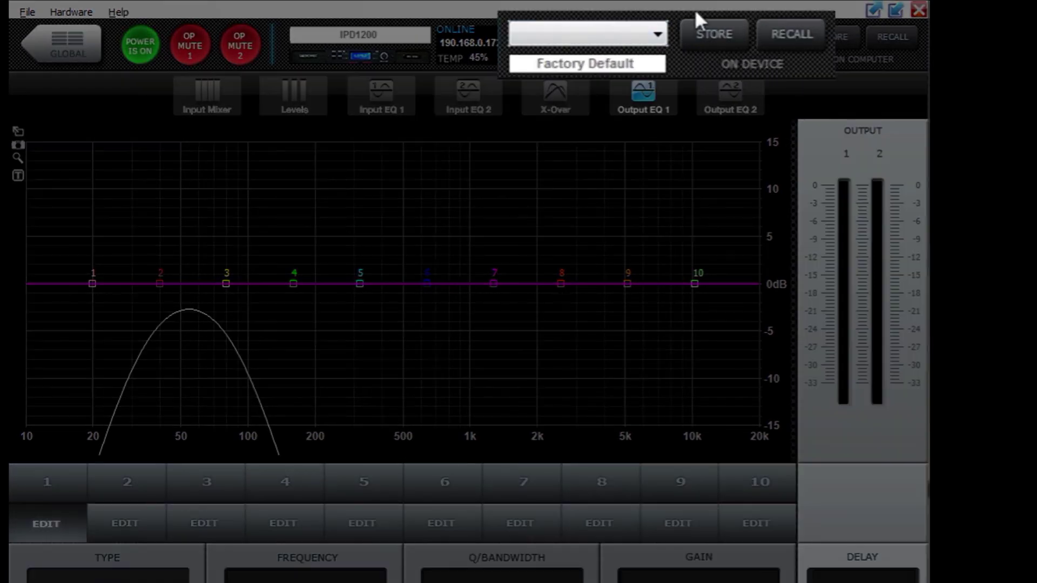
{"action": "left_click", "coordinate": [660, 37]}
{"action": "left_click", "coordinate": [659, 41]}
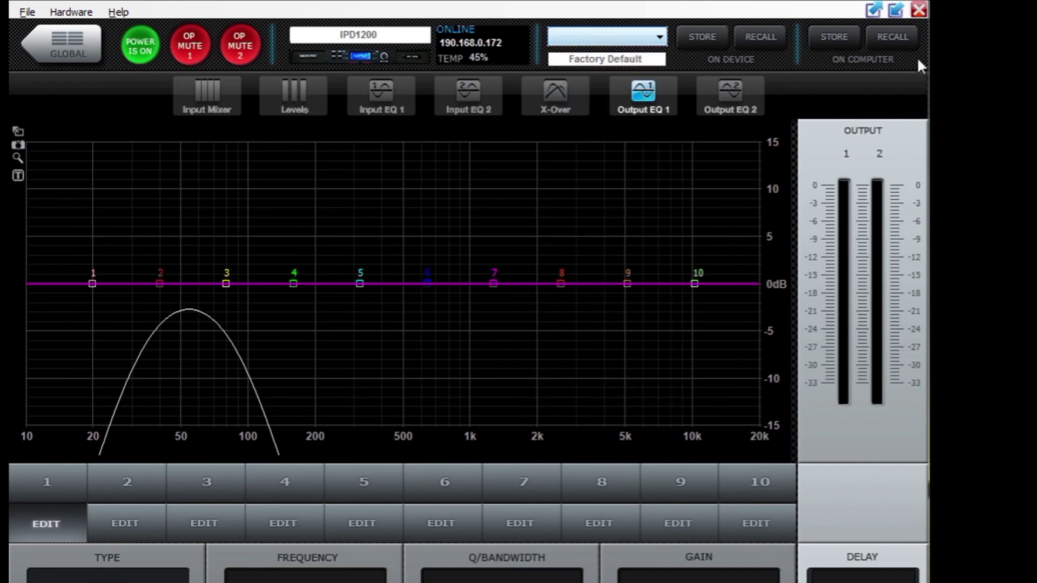